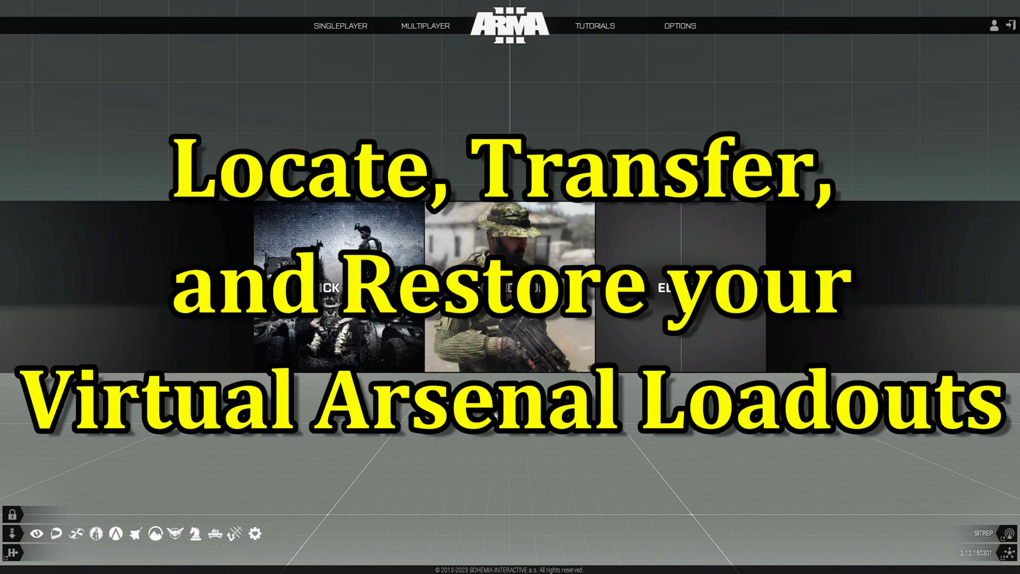
Launch the Virtual Arsenal from the Tutorials menu
mouse_move(589, 27)
left_click(584, 66)
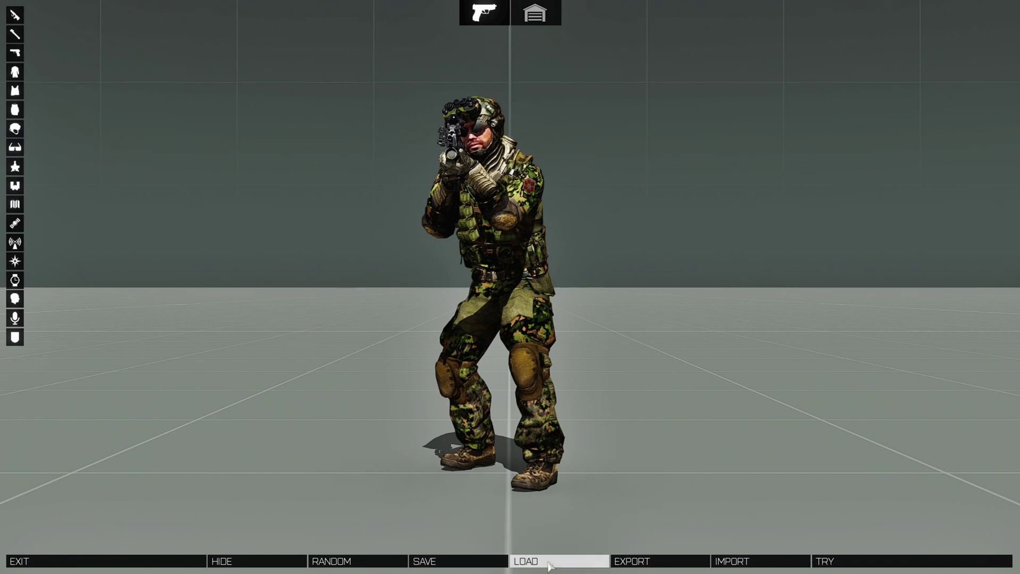
left_click(552, 566)
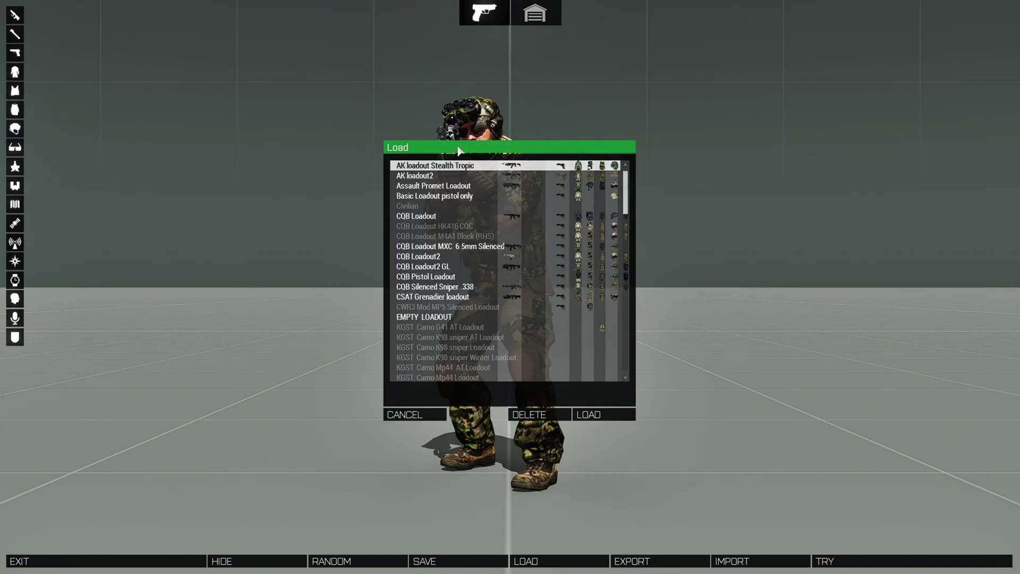
left_click_drag(626, 217, 633, 180)
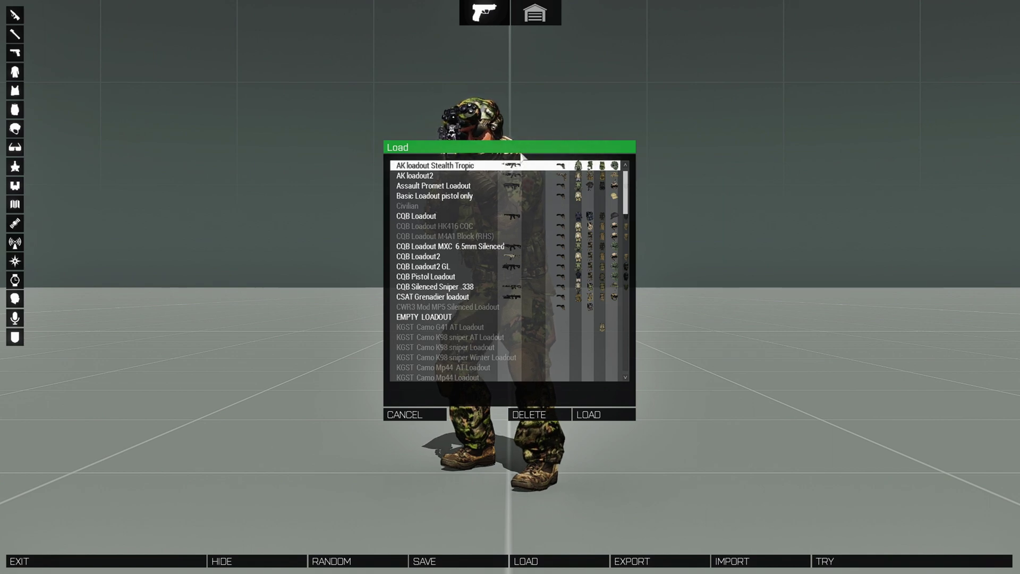
left_click_drag(633, 216, 645, 188)
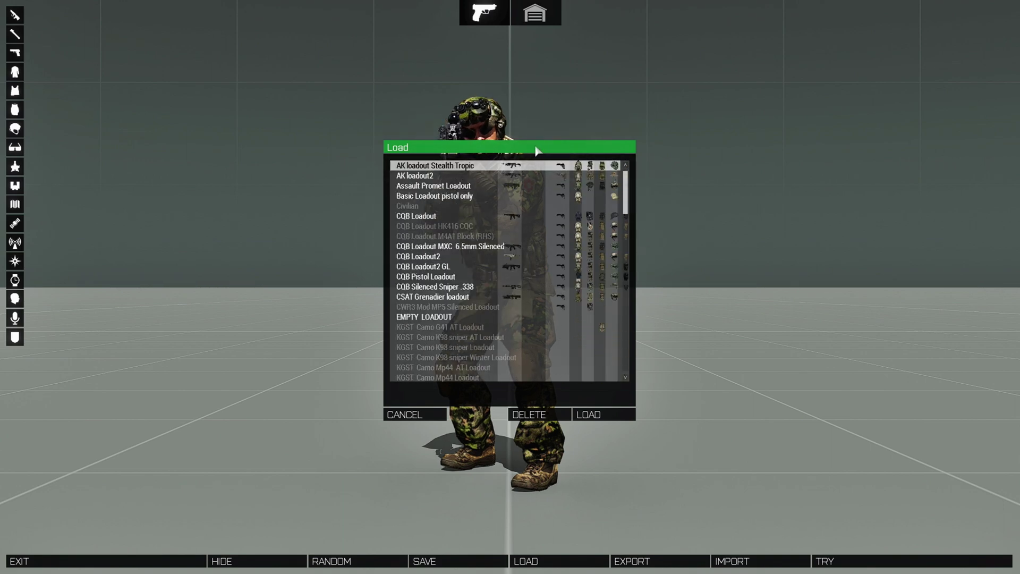
left_click(401, 416)
Exit the Virtual Arsenal and start creating a new player profile
left_click(72, 562)
key("Return")
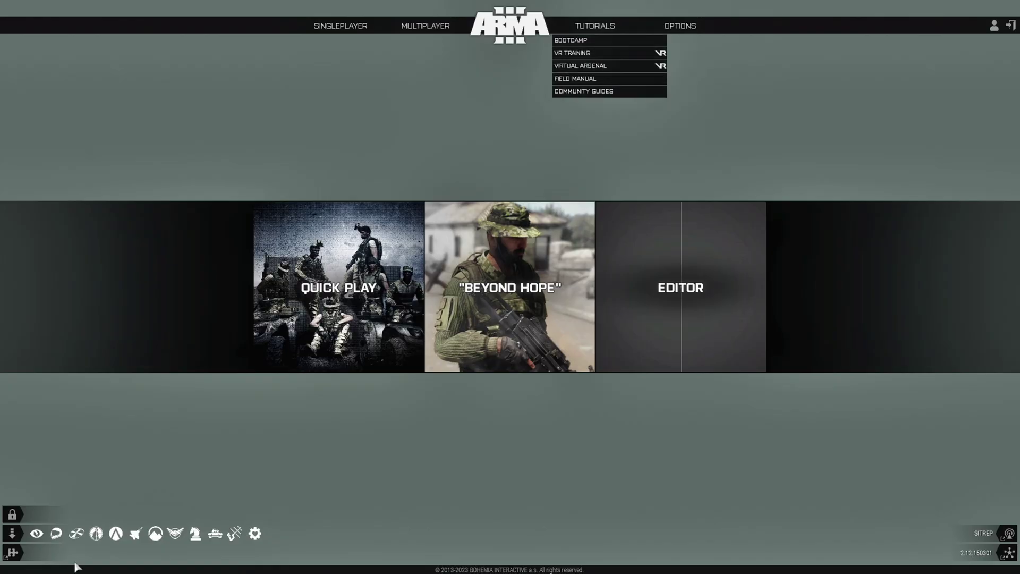
left_click(986, 38)
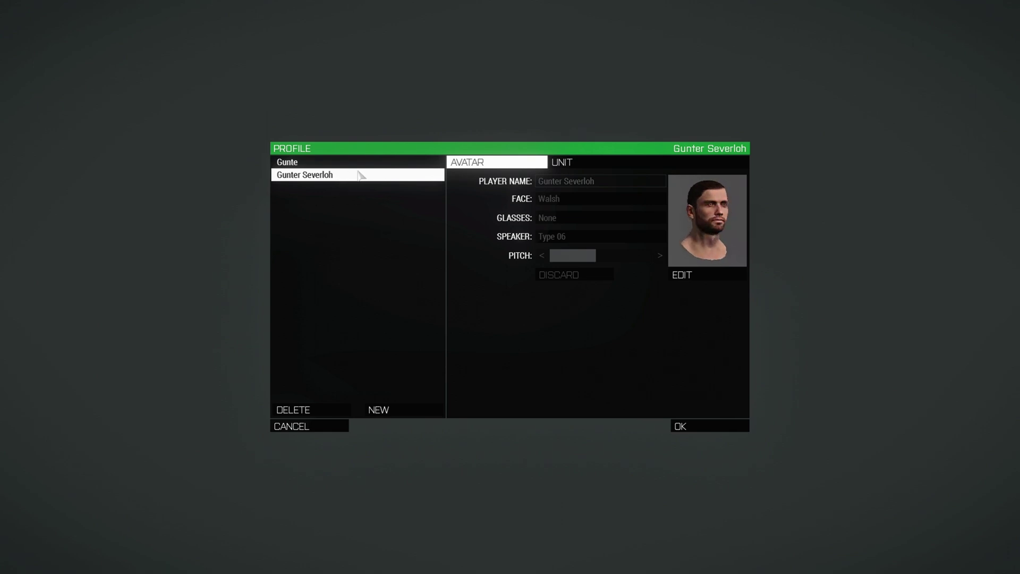
left_click(388, 411)
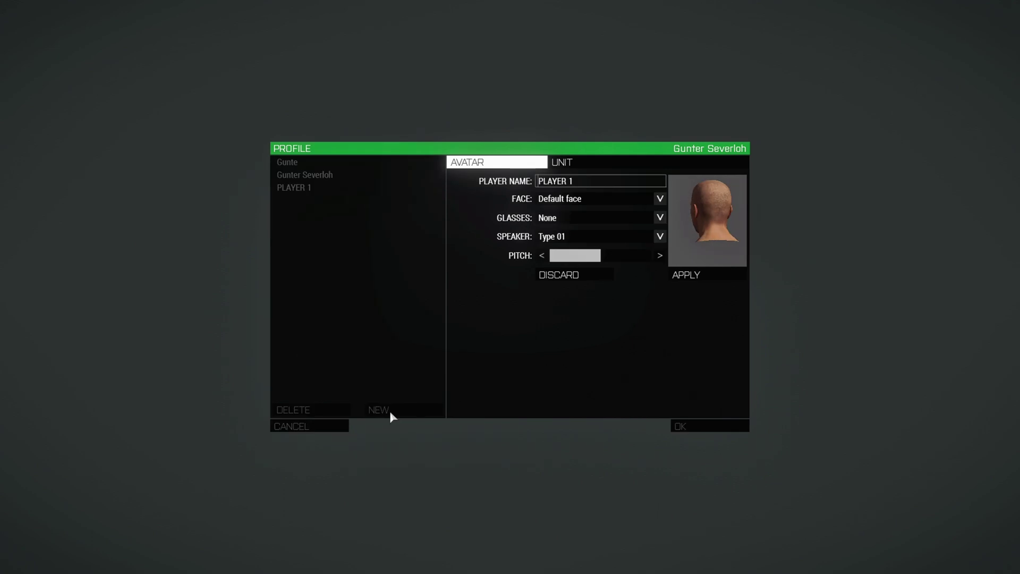
Replace the default PLAYER 1 name with the player's name and apply it as the active profile
left_click_drag(610, 185, 537, 182)
key("BackSpace")
type("Gunter")
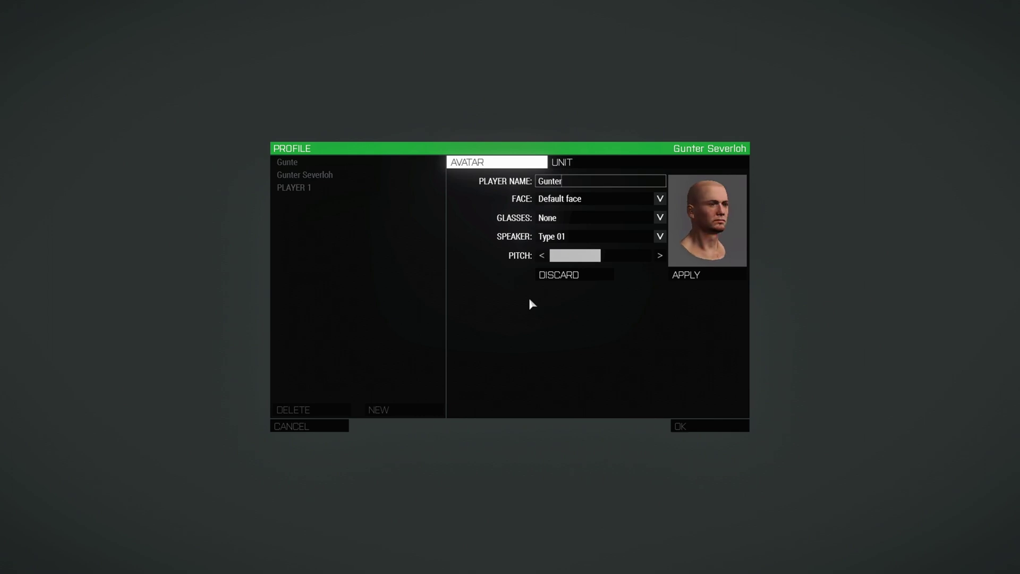
left_click(688, 274)
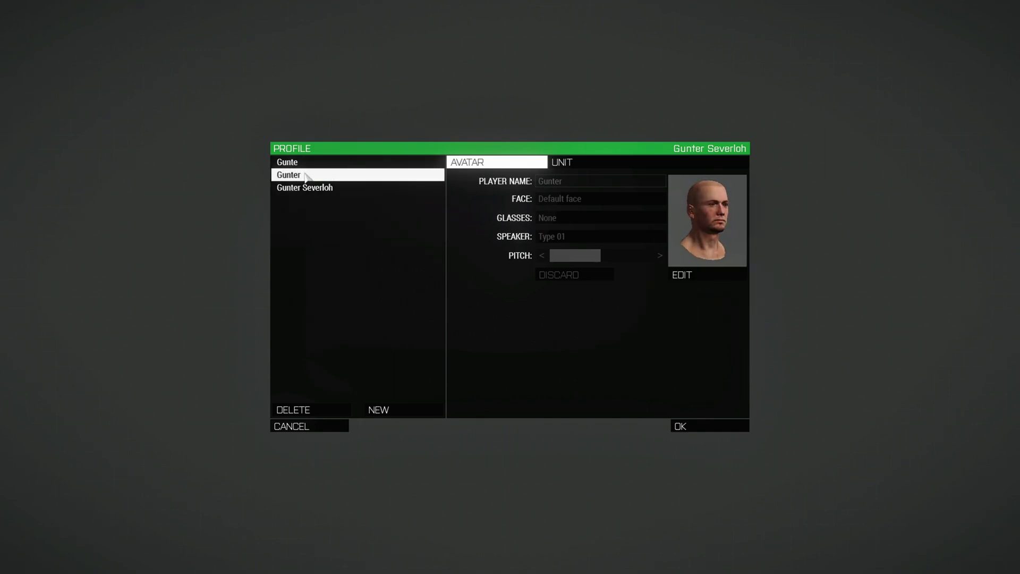
left_click(692, 428)
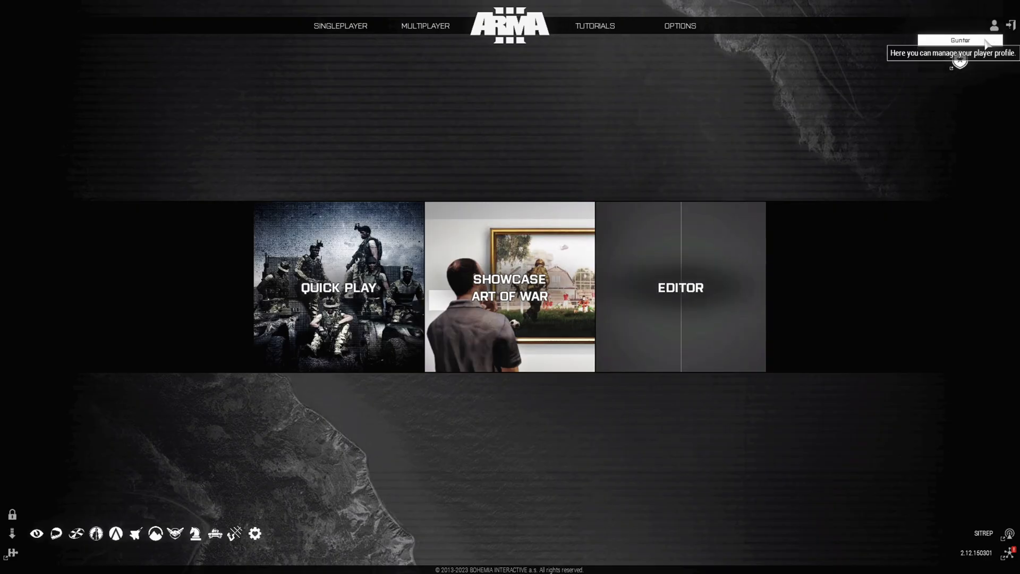
Launch the Virtual Arsenal from Tutorials under the new profile
mouse_move(596, 26)
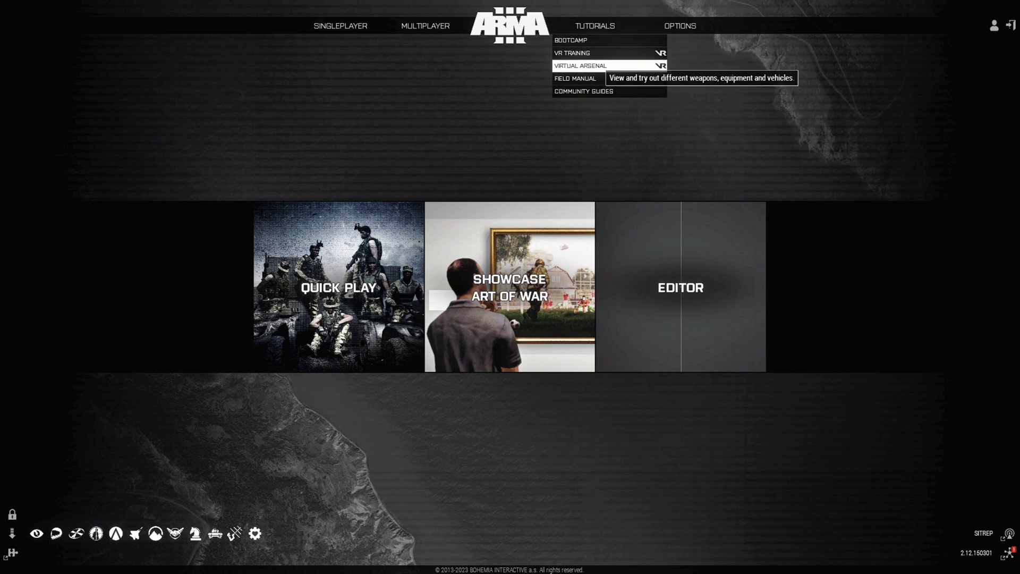
left_click(590, 65)
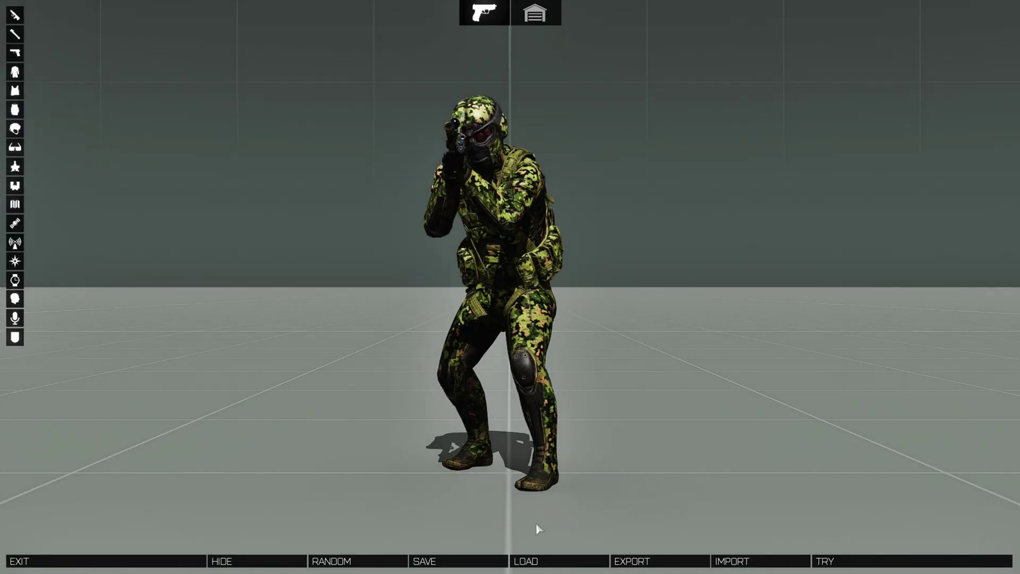
Confirm the loadout list is empty, then save the current gear as 'Weapoms Loadout'
left_click(547, 561)
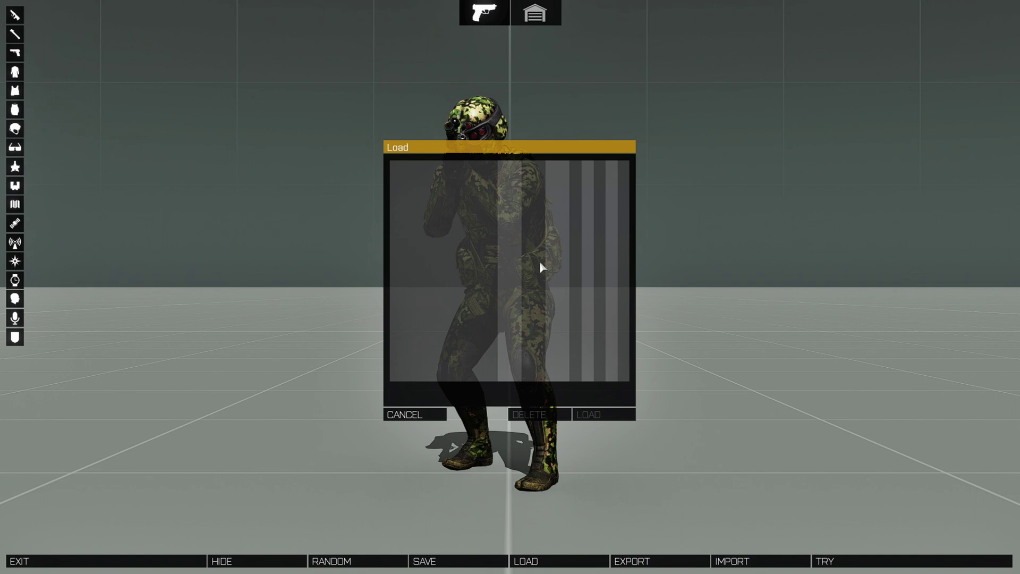
left_click(425, 418)
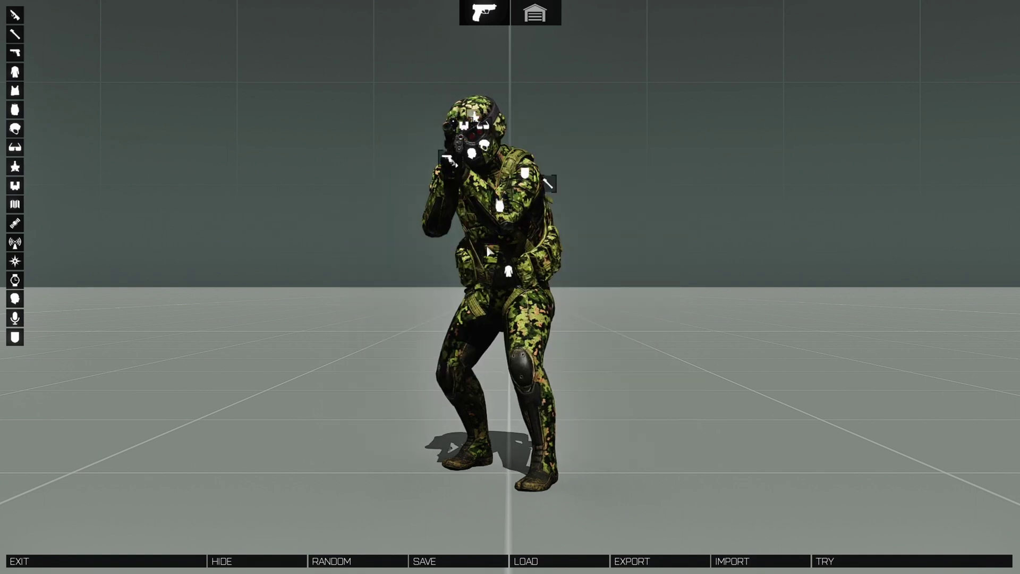
left_click(463, 561)
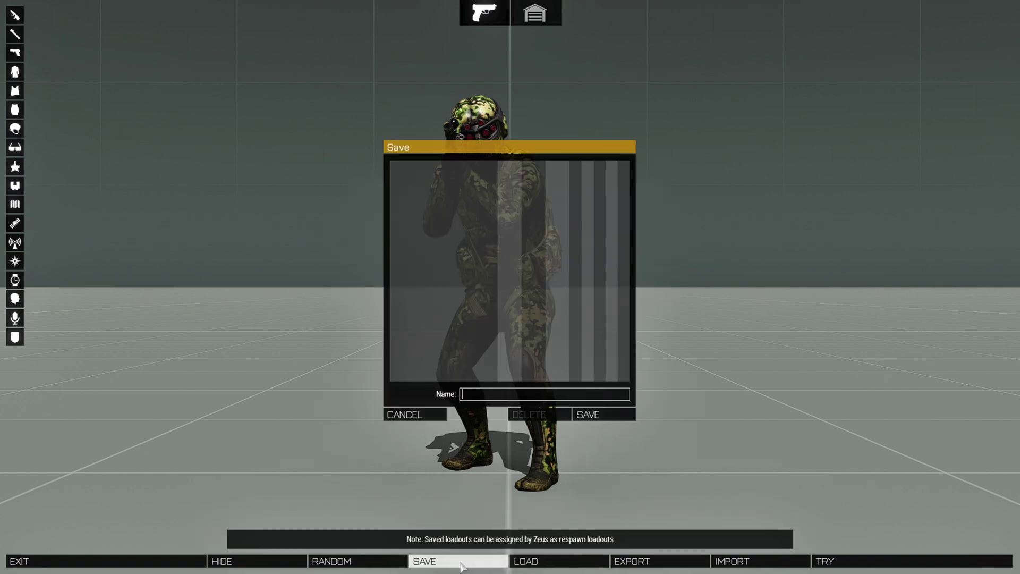
type("Wea")
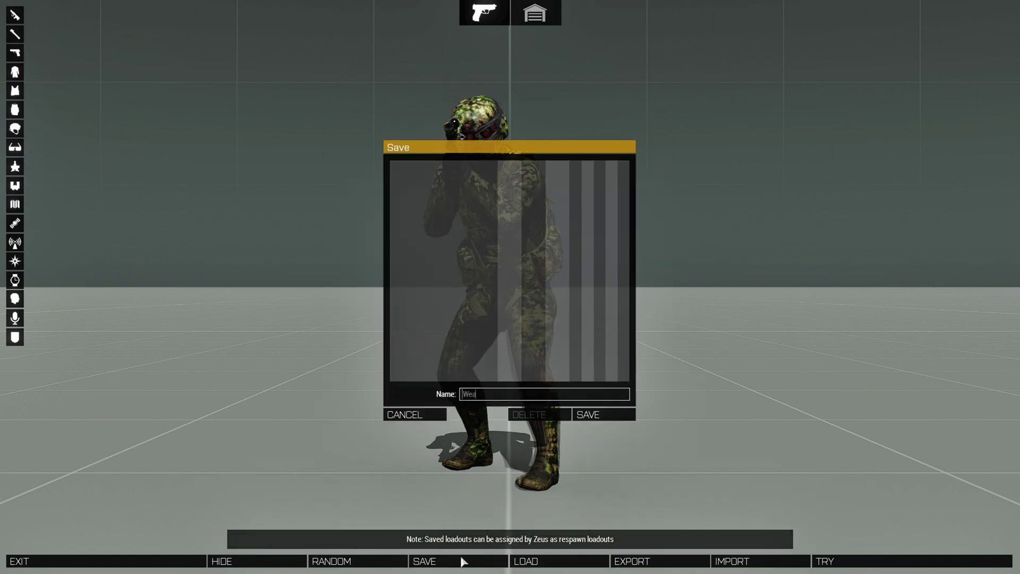
type("poms Loadout")
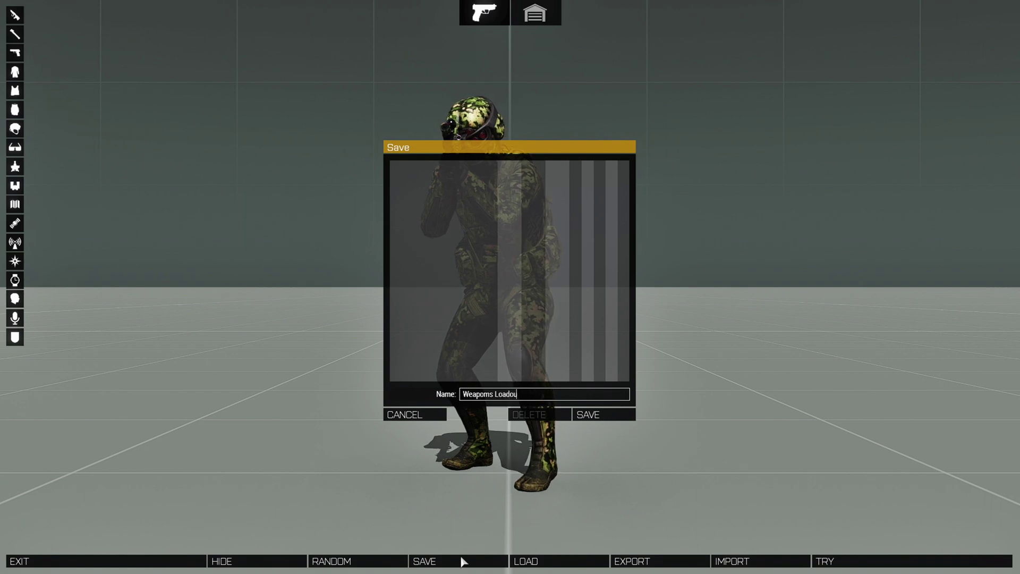
left_click(604, 416)
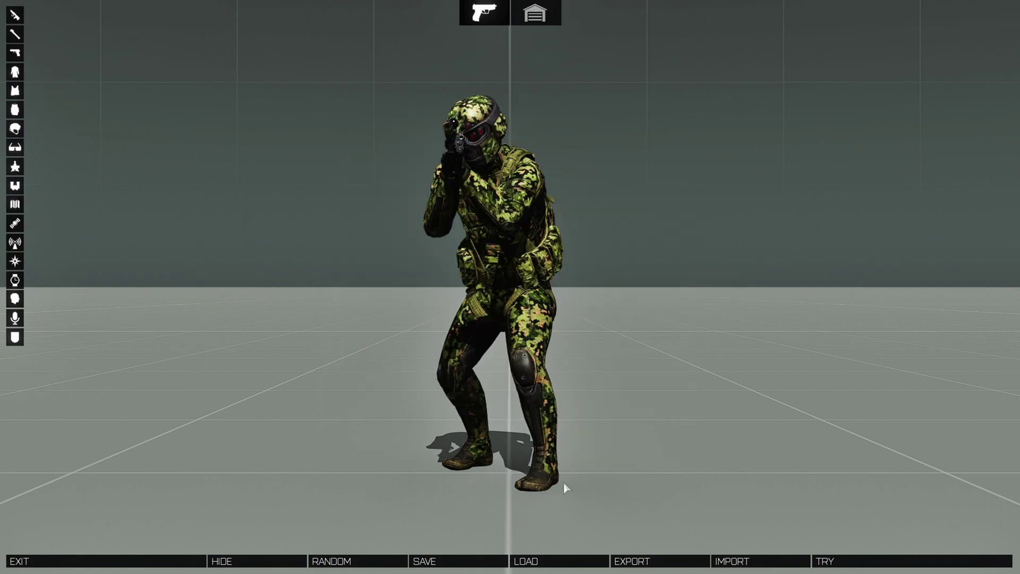
left_click(547, 565)
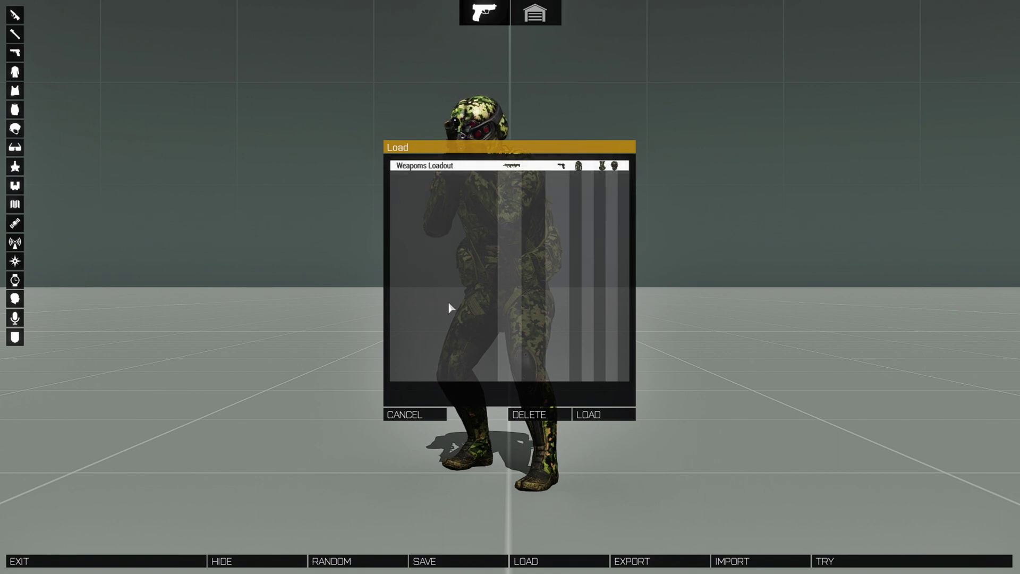
left_click(417, 415)
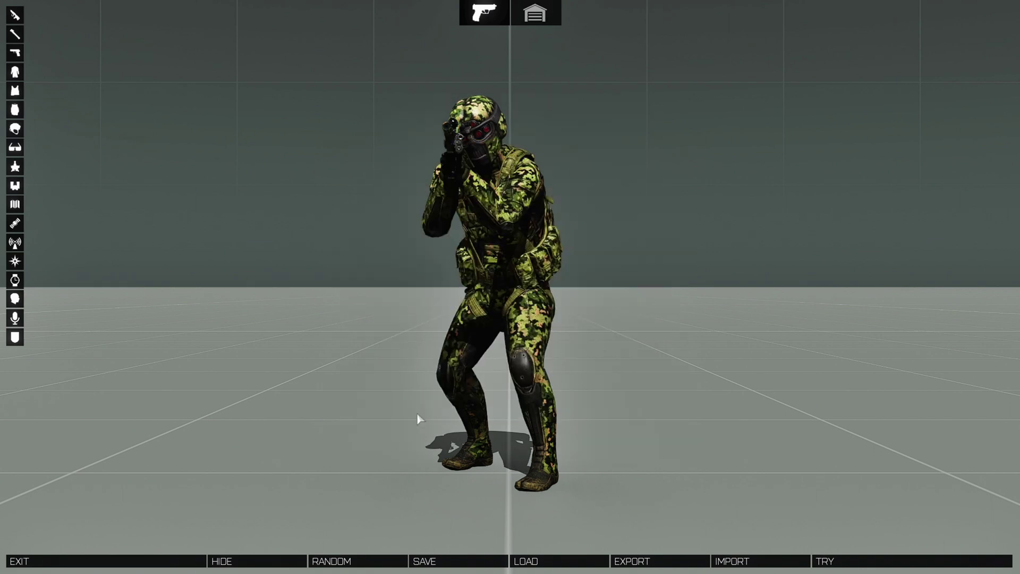
left_click(62, 561)
Confirm leaving the Virtual Arsenal
key("Return")
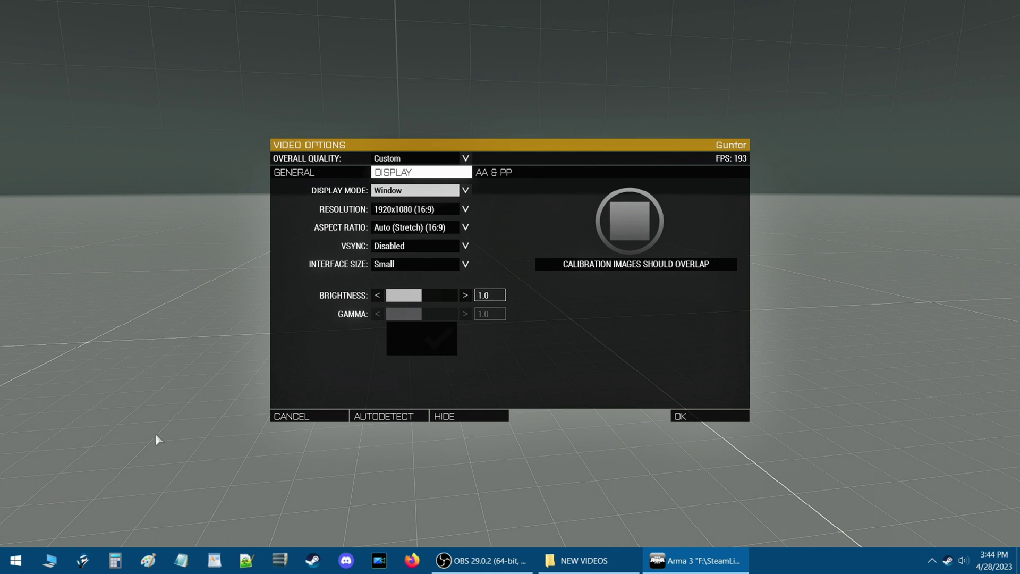
Open File Explorer's drives view and open Local Disk (C:)
left_click(51, 561)
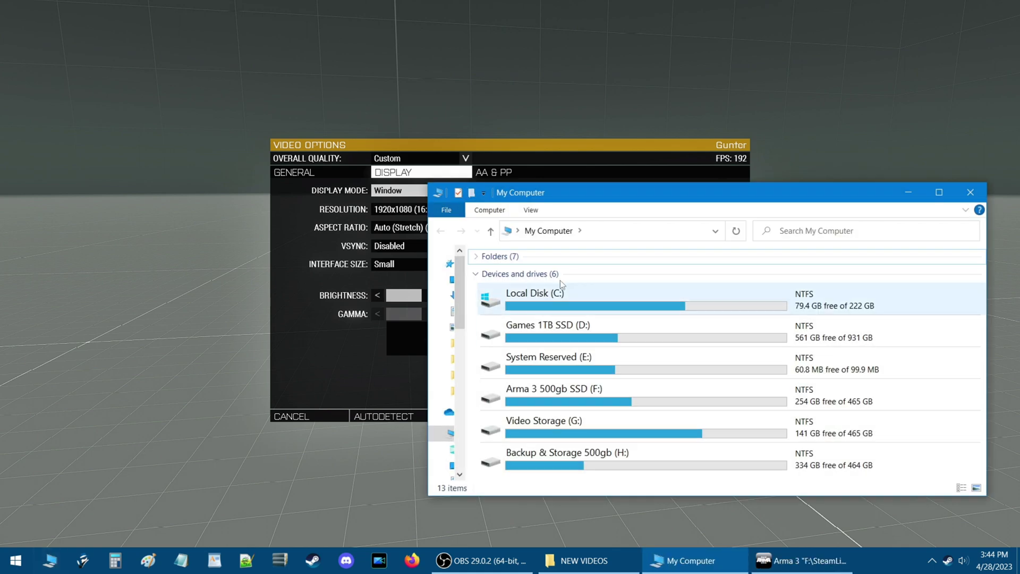
left_click_drag(586, 195, 378, 163)
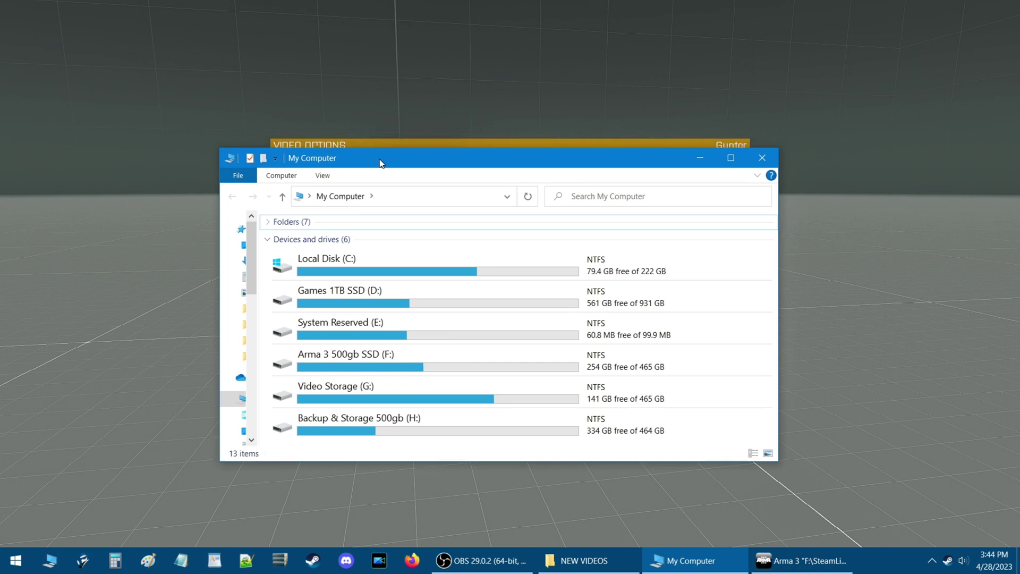
left_click(326, 263)
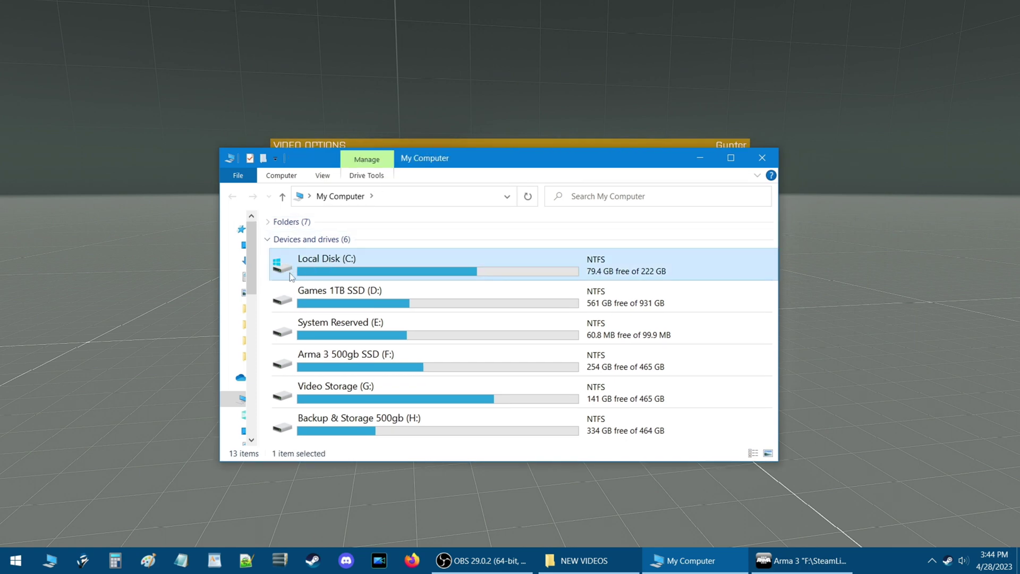
double_click(342, 263)
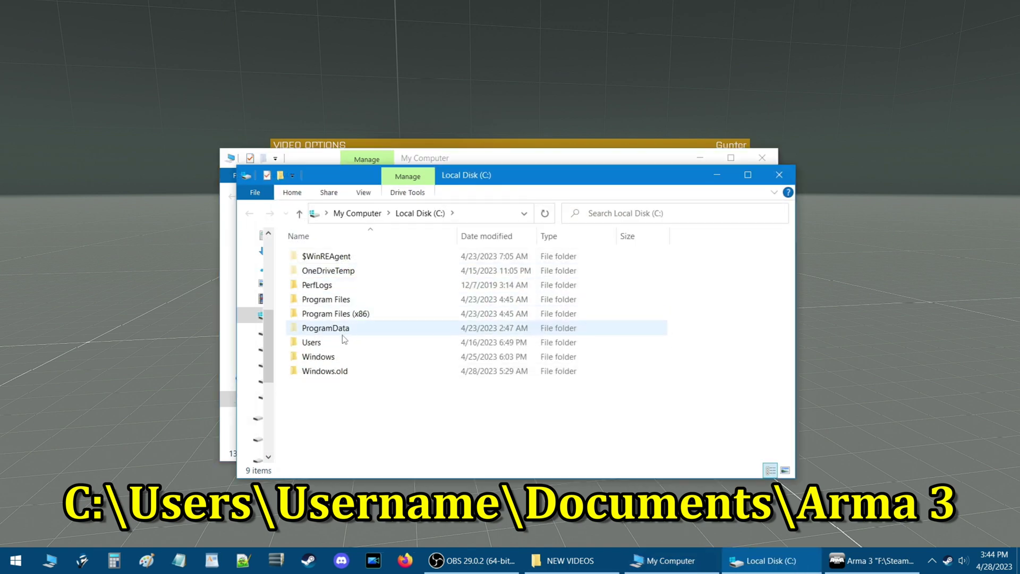
Go through Users and the user folder into Documents, selecting the Arma 3 folder
double_click(317, 344)
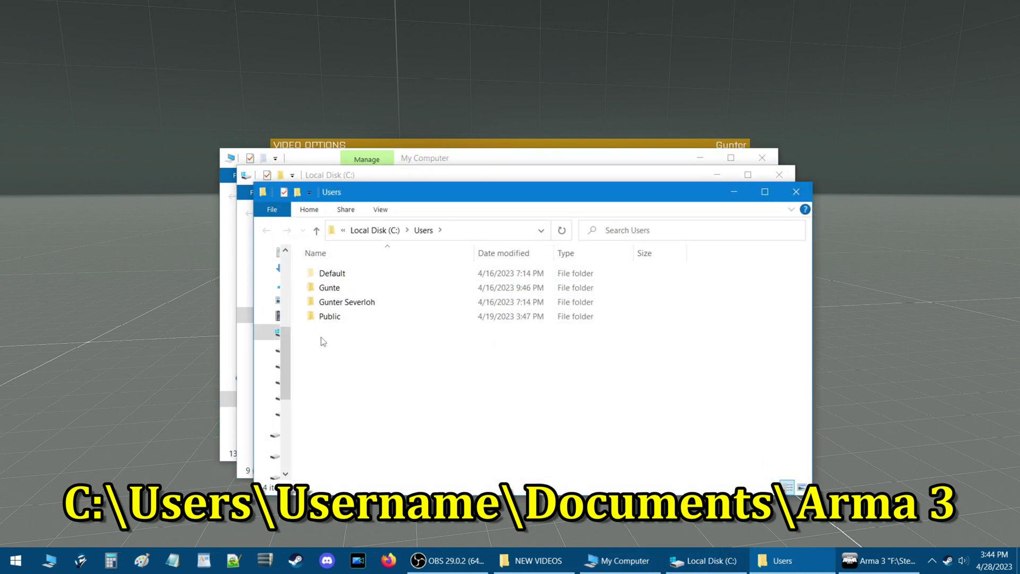
double_click(332, 287)
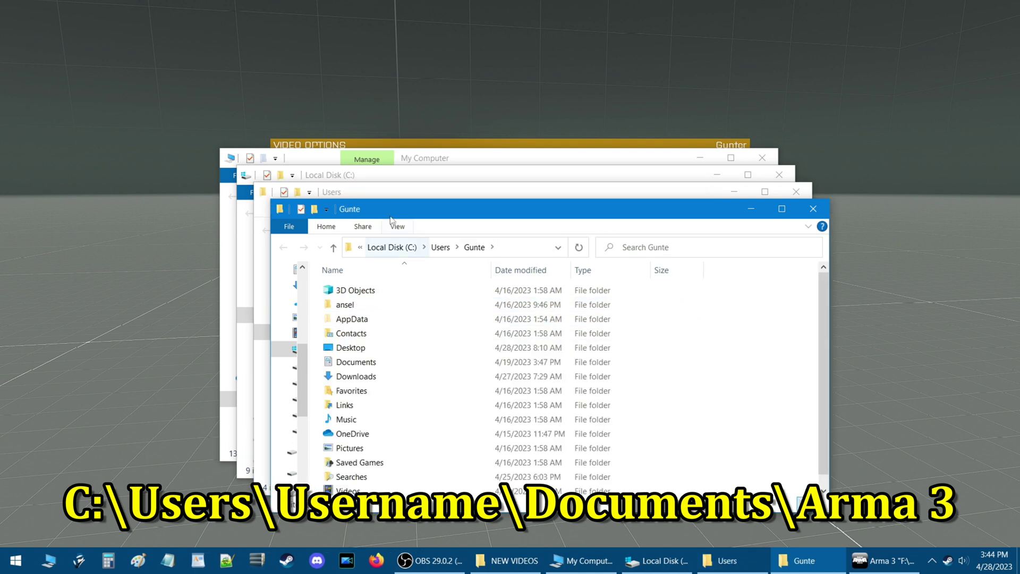
left_click_drag(355, 170, 350, 168)
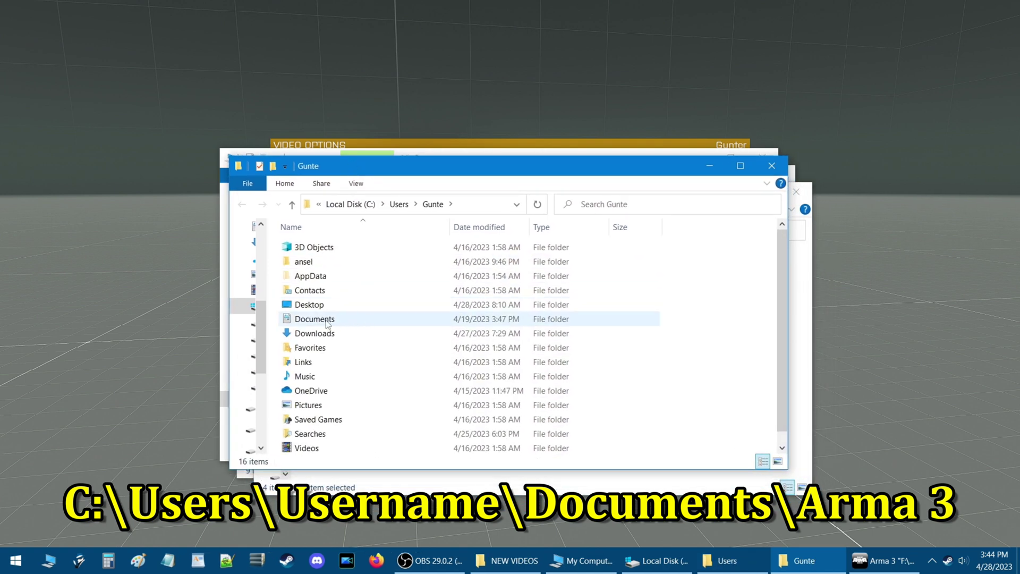
double_click(326, 323)
left_click(349, 265)
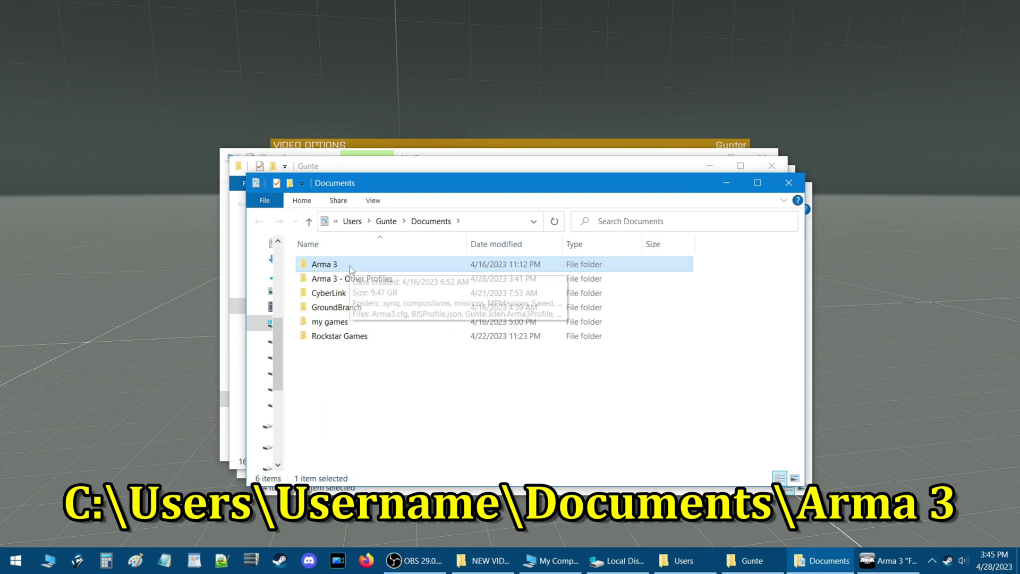
left_click(358, 284)
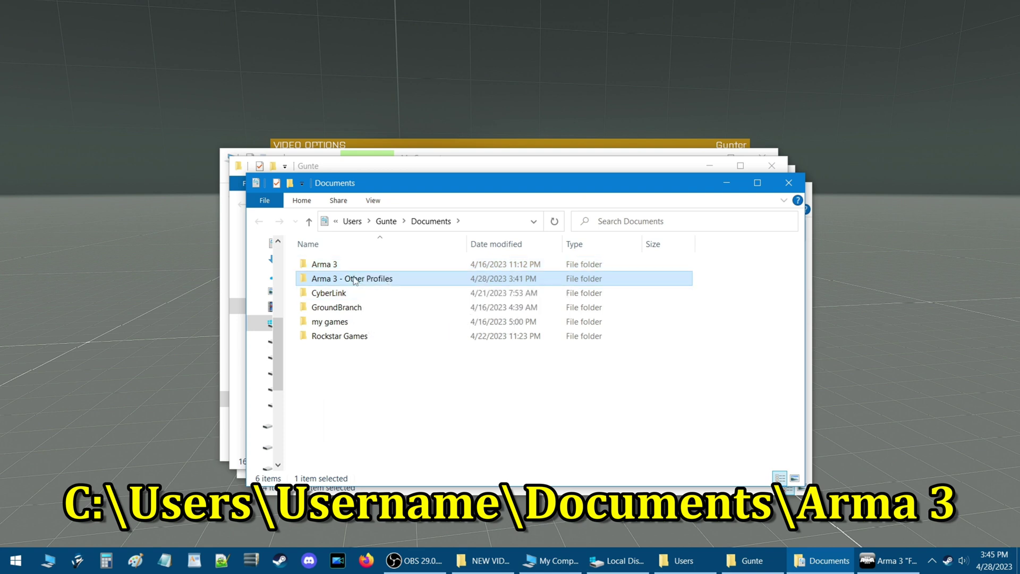
left_click(349, 265)
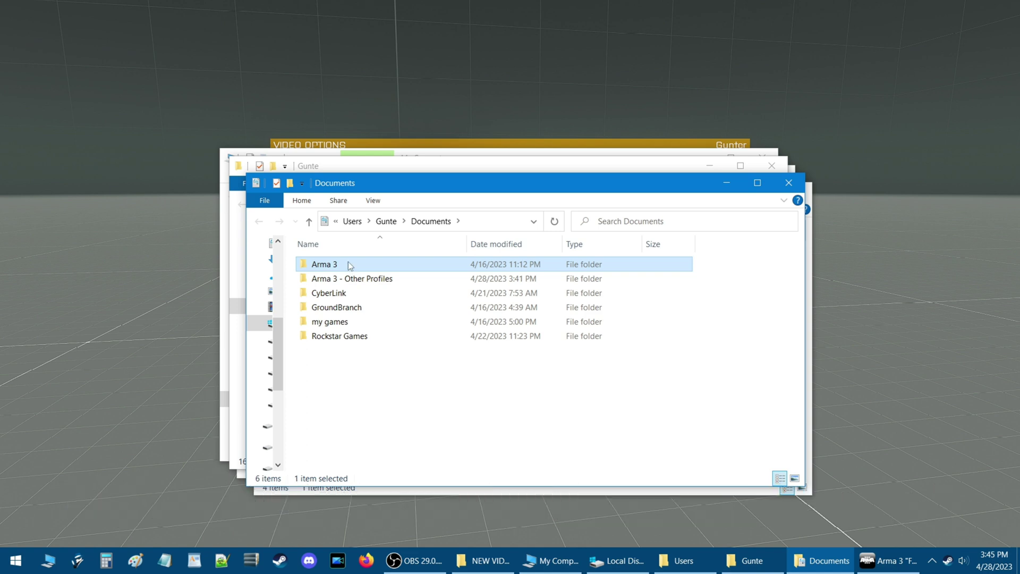
double_click(349, 264)
left_click_drag(391, 200, 370, 174)
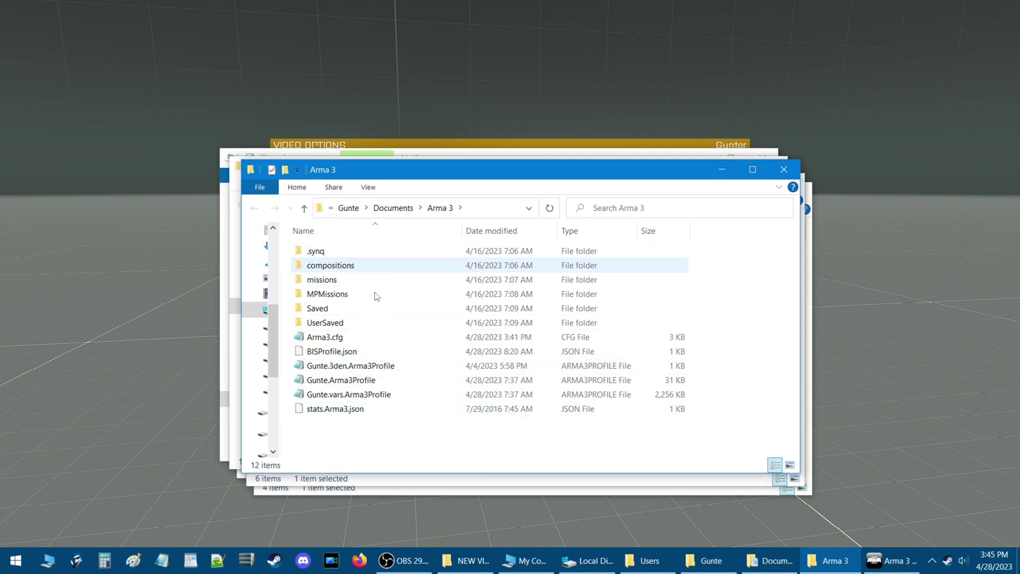
left_click(783, 169)
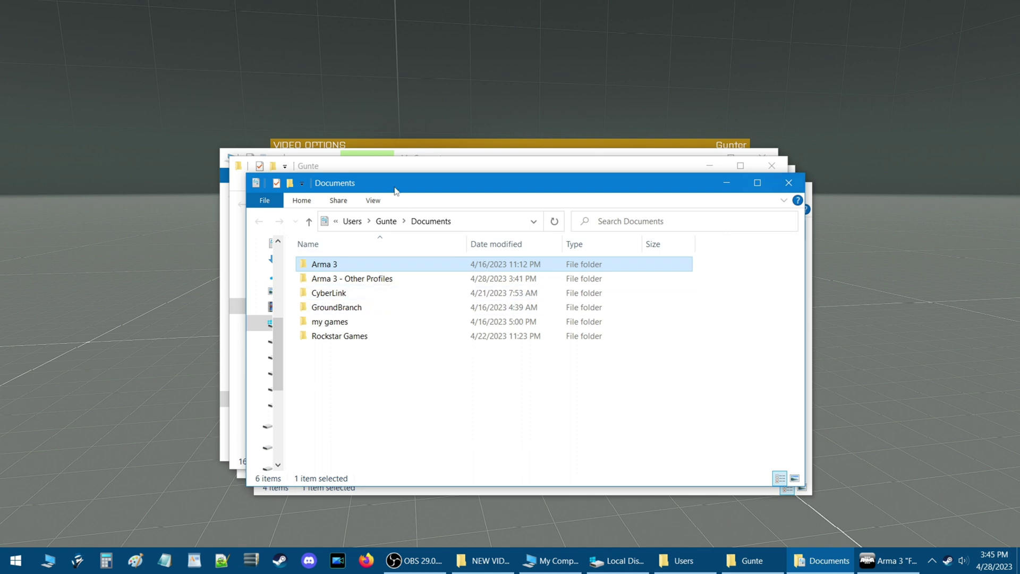
left_click(359, 286)
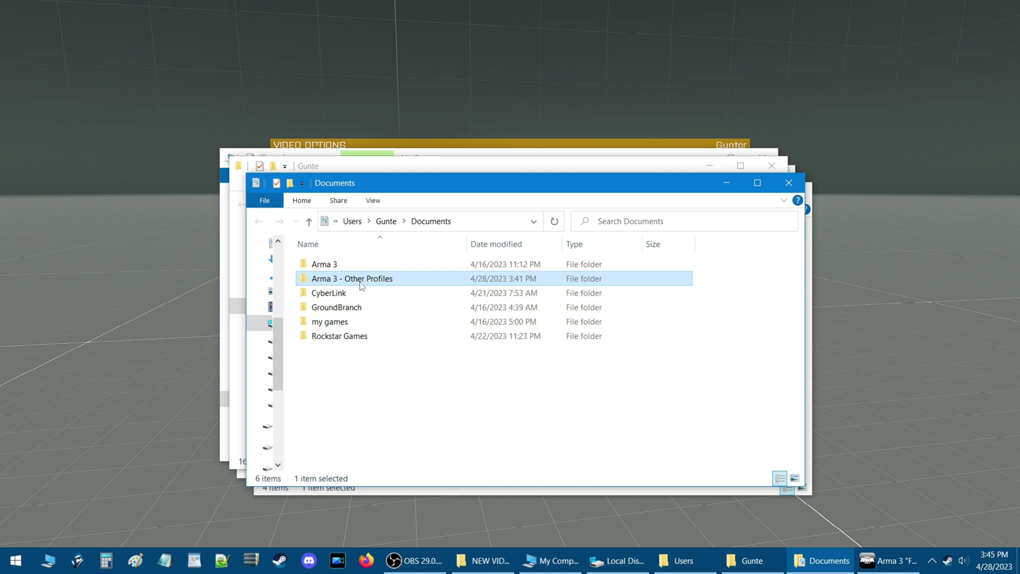
Open Arma 3 - Other Profiles and compare its two profile folders
double_click(360, 282)
left_click_drag(404, 169, 348, 182)
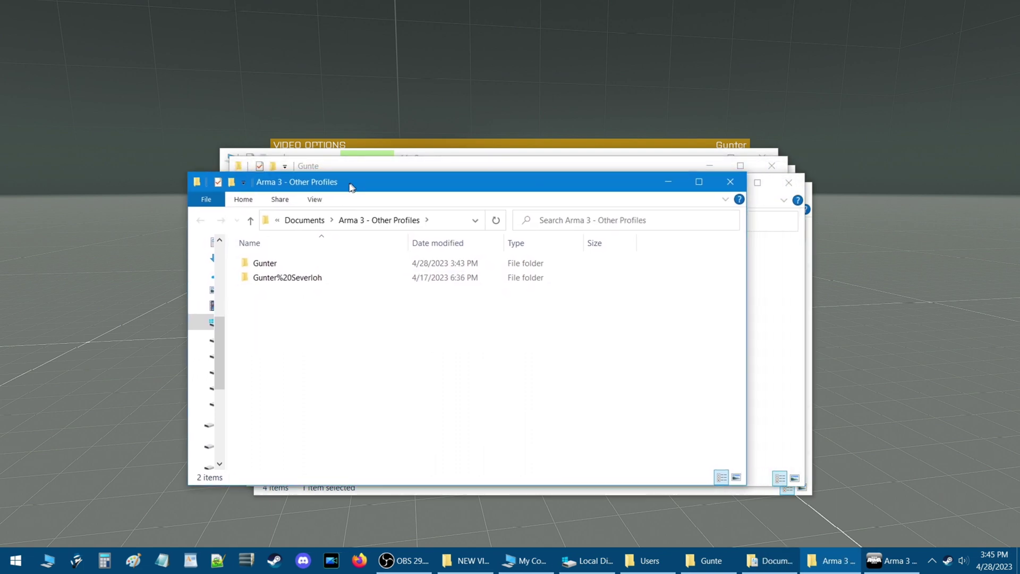
left_click(293, 281)
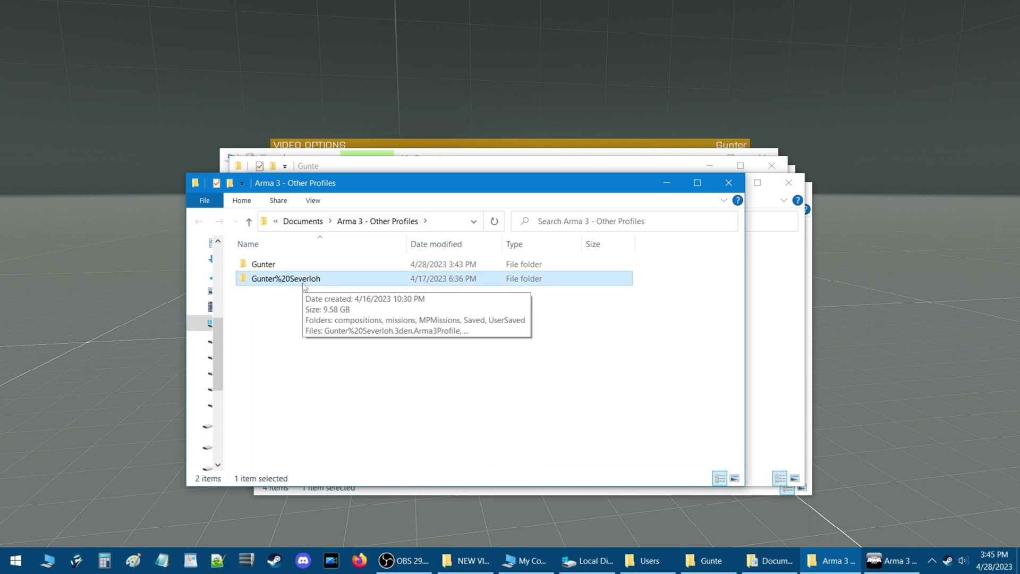
left_click(285, 265)
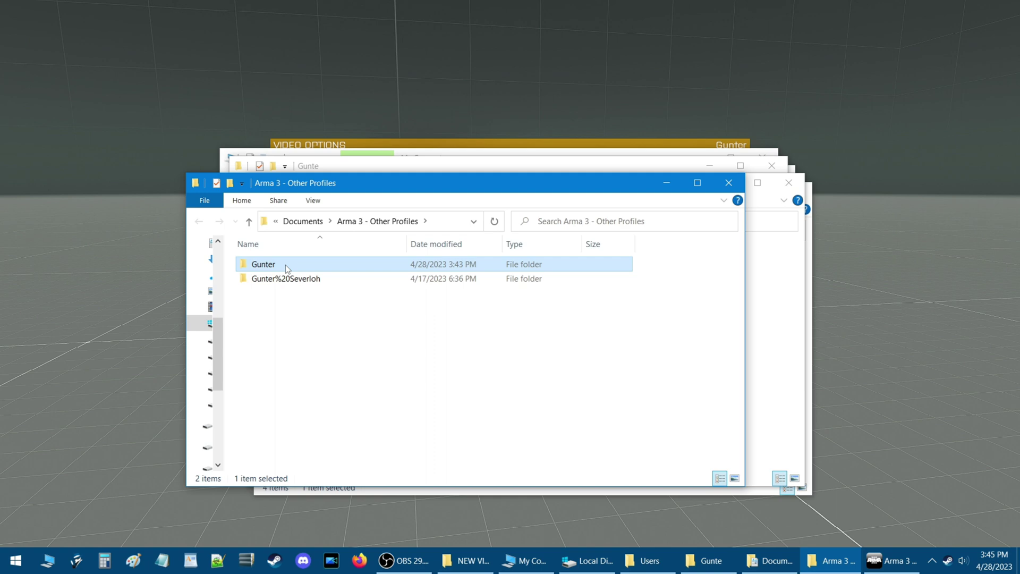
left_click(290, 282)
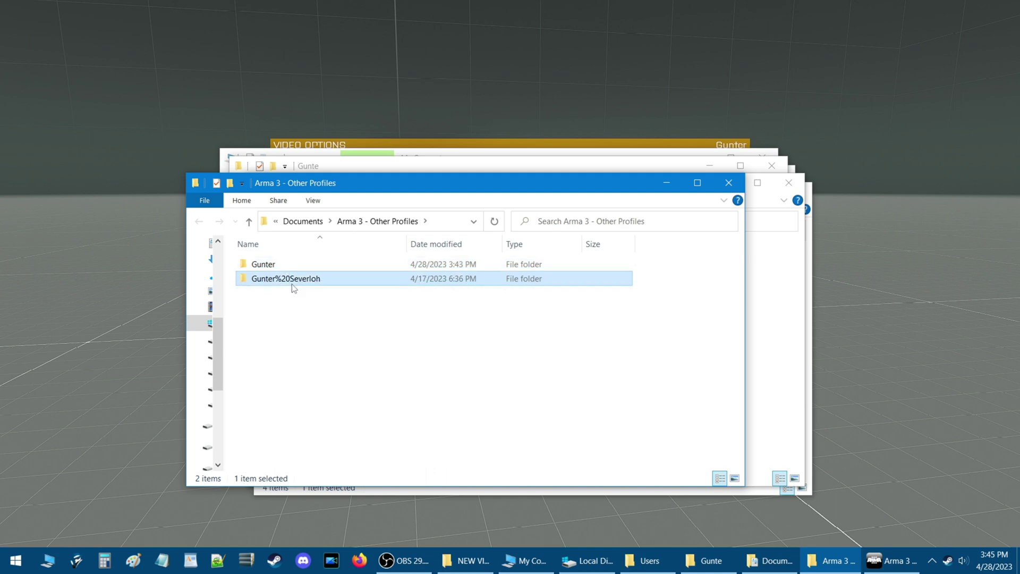
left_click(280, 263)
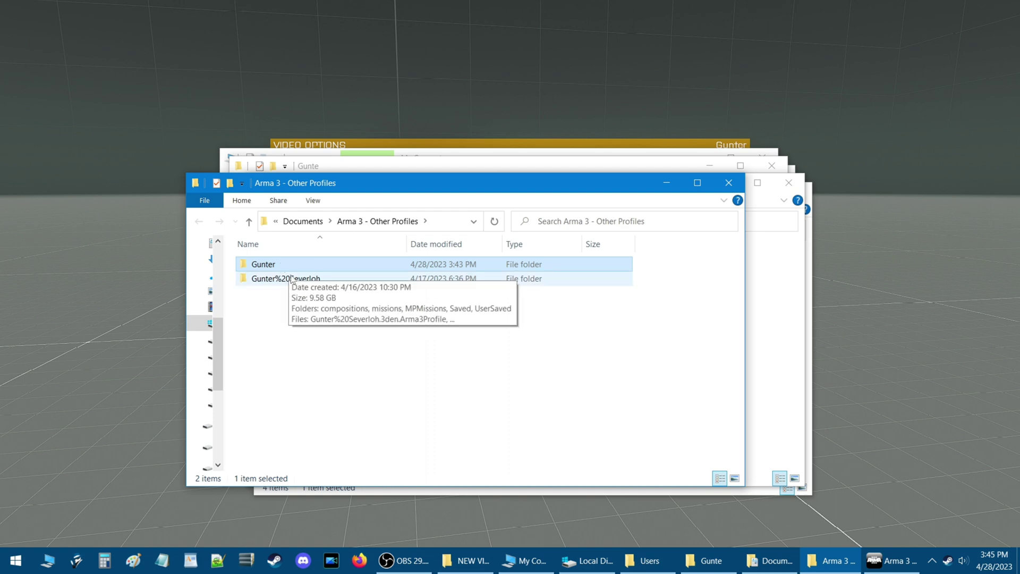
Open both profile folders in their own windows, placed side by side left and right
double_click(293, 282)
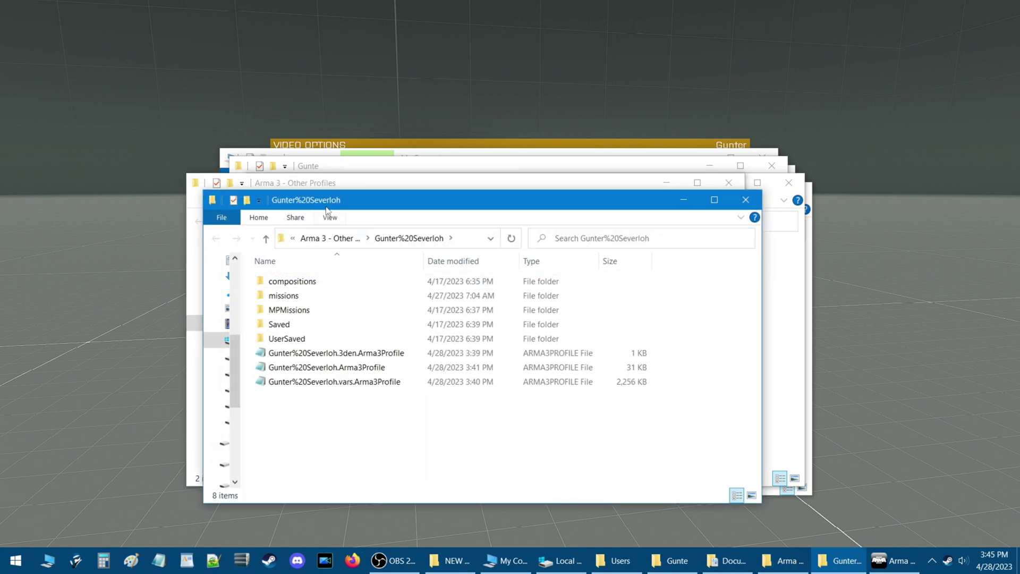
left_click_drag(349, 208, 187, 211)
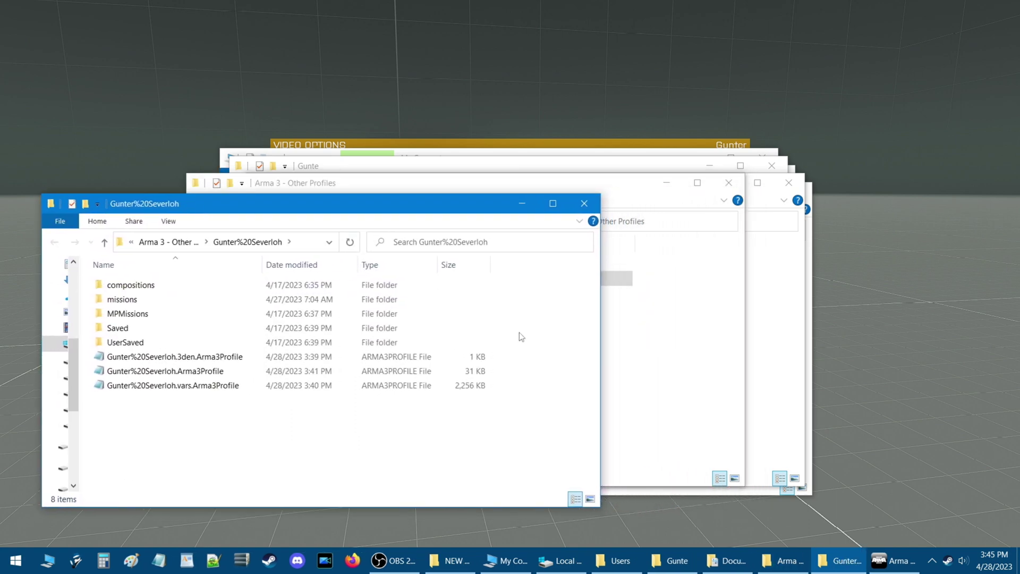
left_click(639, 378)
double_click(298, 264)
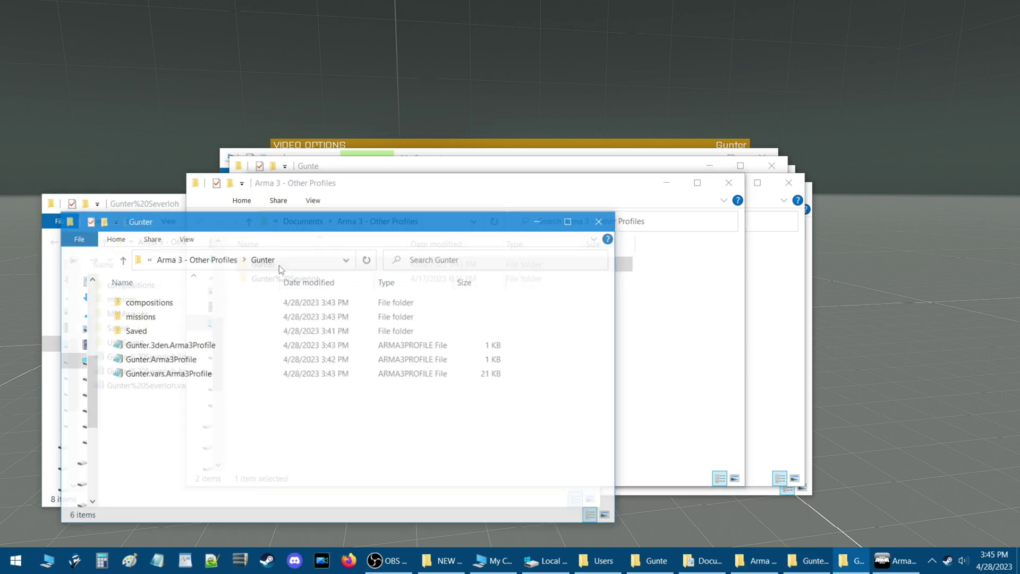
left_click_drag(299, 223, 760, 230)
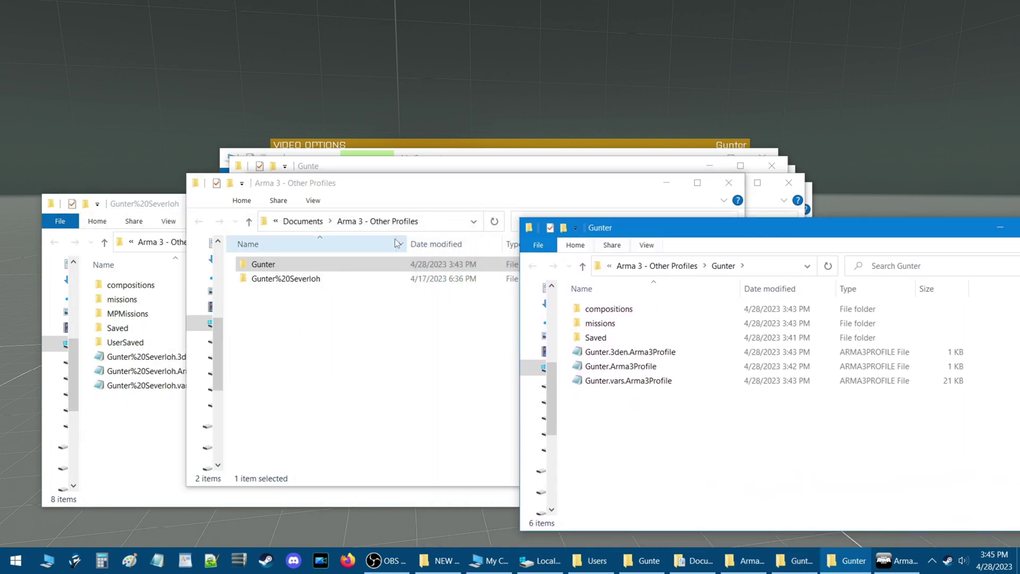
left_click(668, 184)
left_click_drag(652, 224, 645, 206)
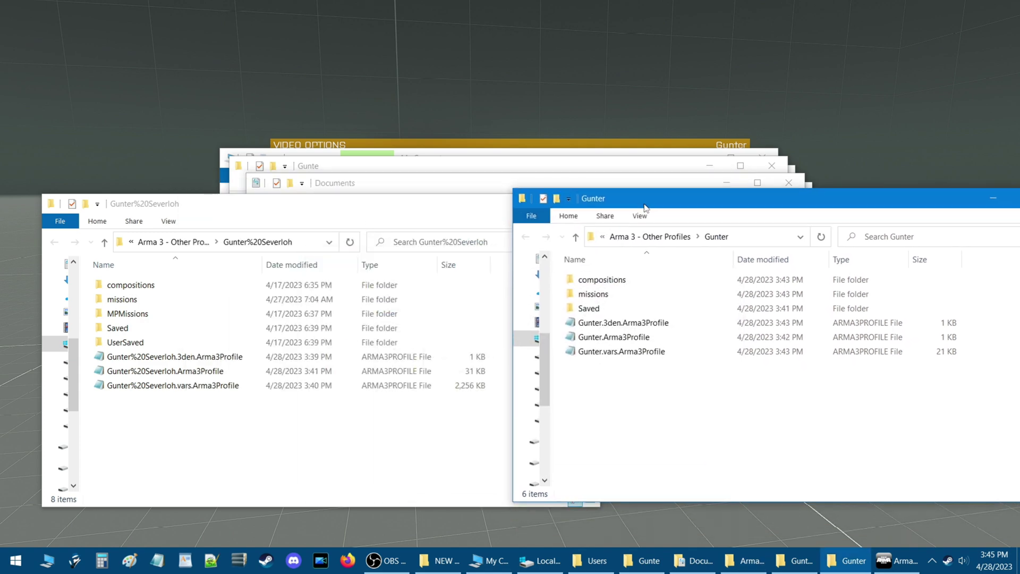
left_click(317, 211)
left_click_drag(261, 211, 273, 211)
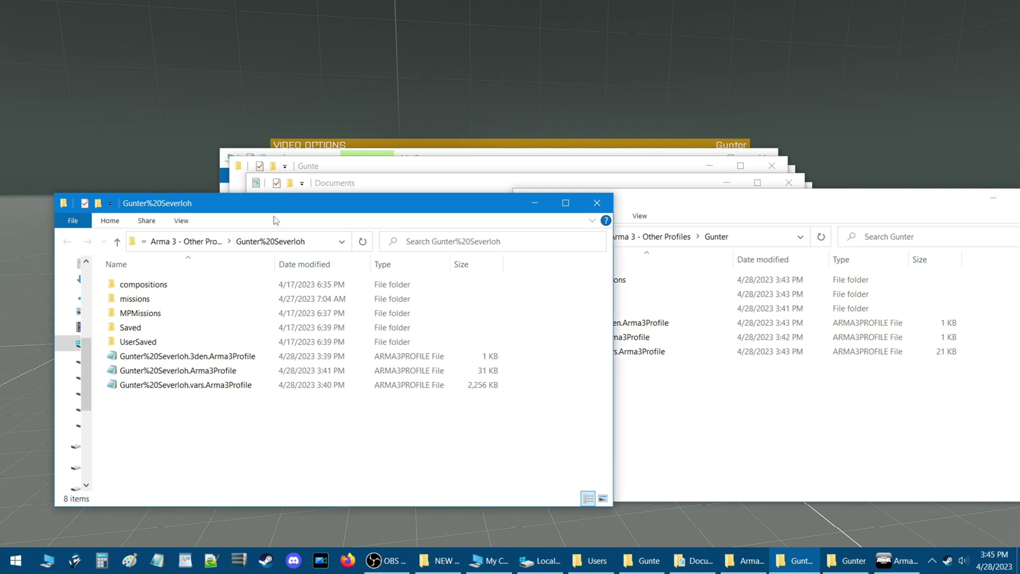
Select the second profile's 2,256 KB vars.Arma3Profile file
left_click(204, 387)
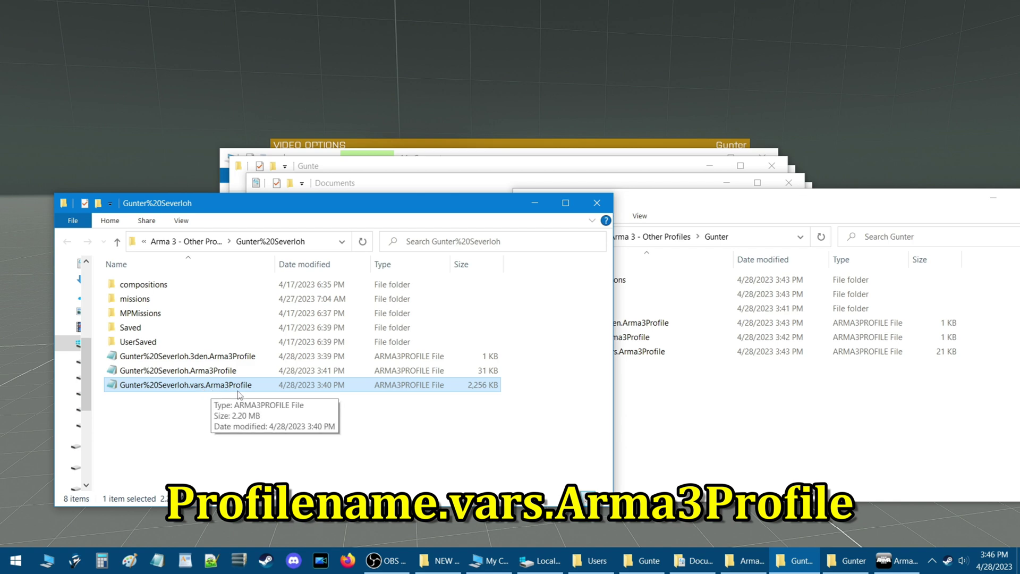
left_click(192, 395)
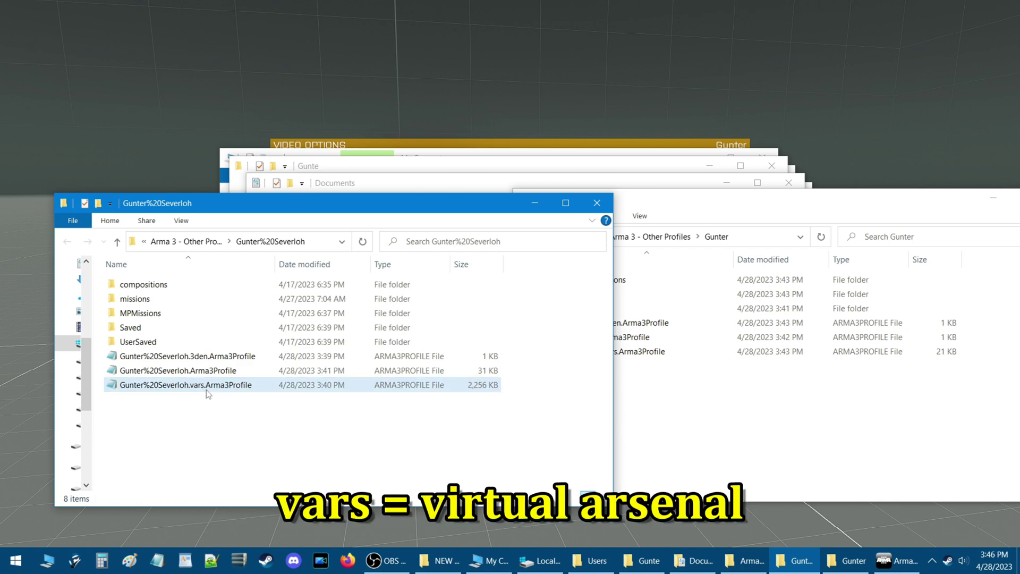
left_click(210, 387)
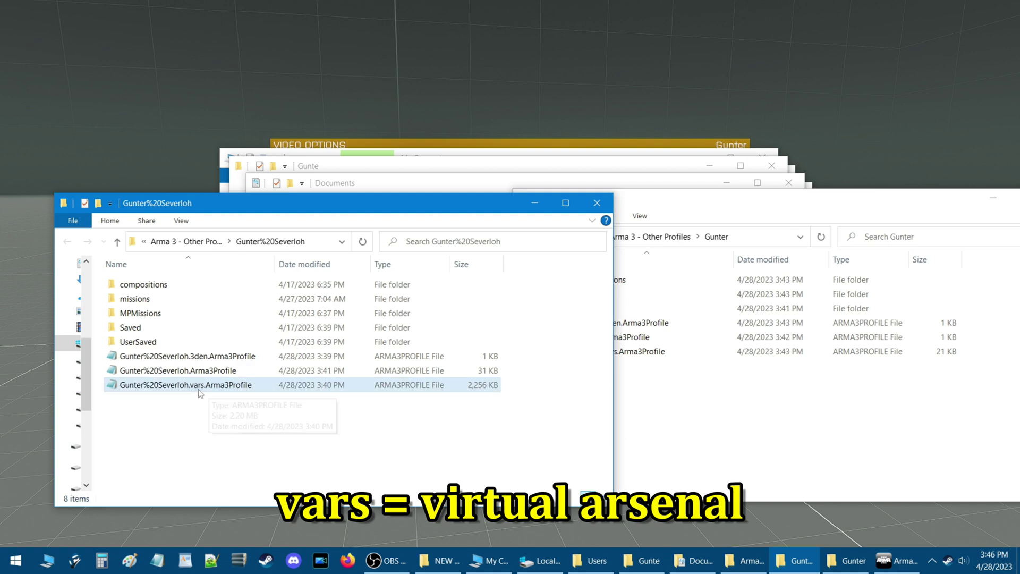